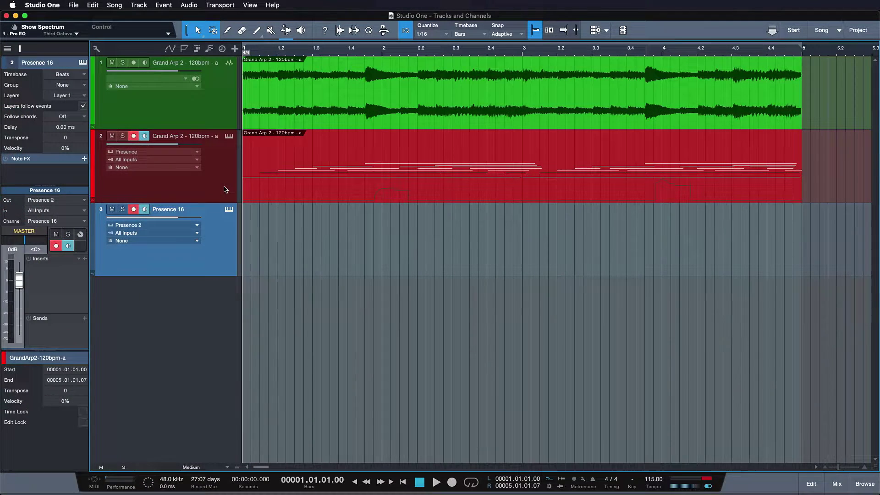
Open the Grand Arp 2 instrument part in the note editor, then compare with the mixer during playback
{"action": "left_click", "coordinate": [225, 189]}
{"action": "left_click", "coordinate": [211, 239]}
{"action": "left_click", "coordinate": [226, 189]}
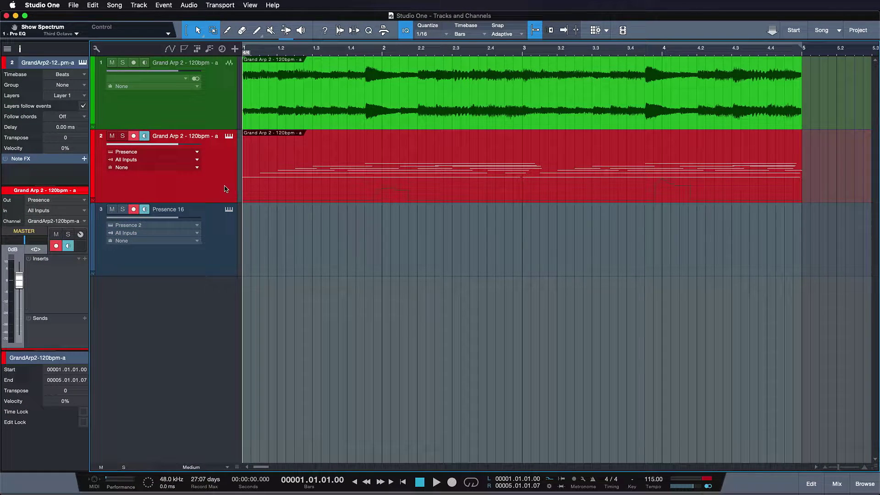
{"action": "left_click", "coordinate": [223, 119]}
{"action": "left_click", "coordinate": [269, 179]}
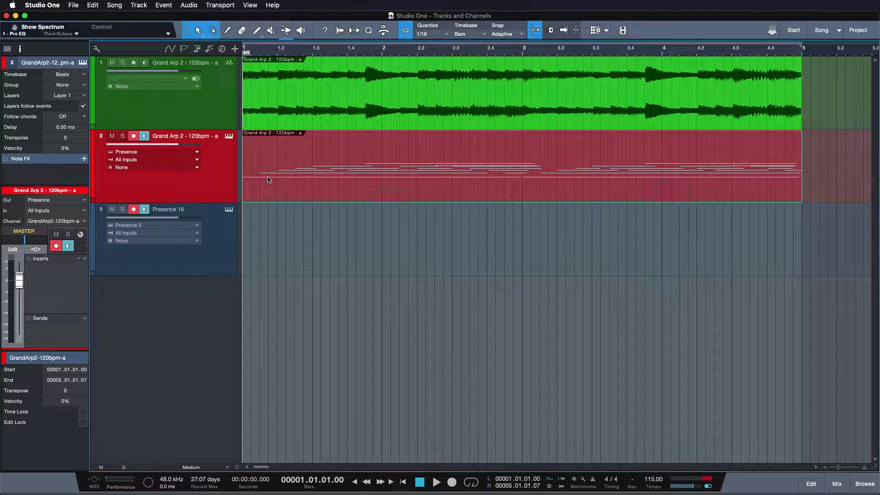
{"action": "double_click", "coordinate": [269, 179]}
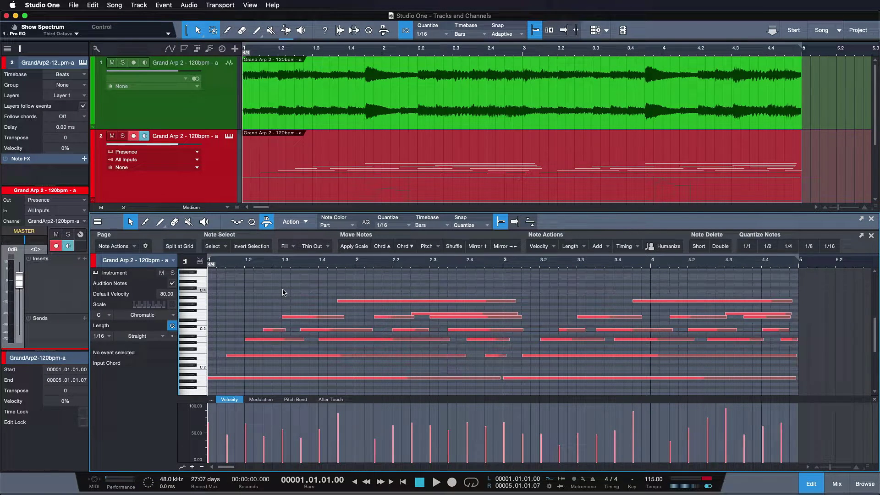
{"action": "key", "text": "F3"}
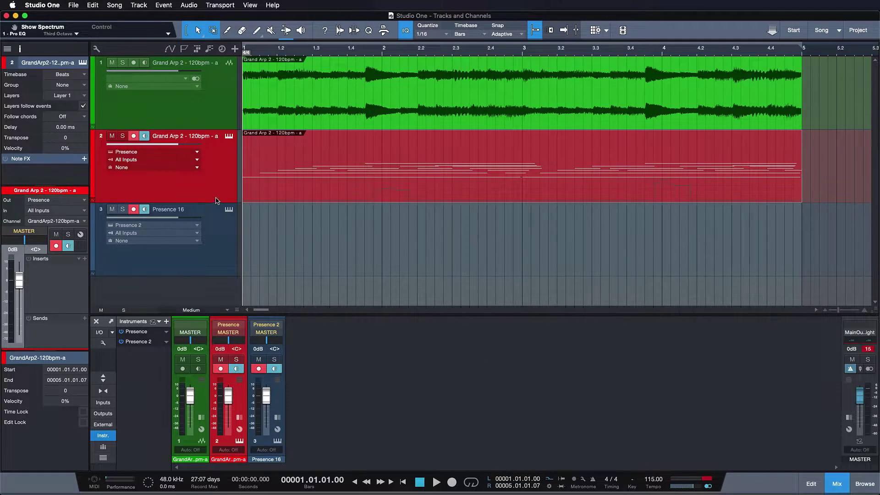
{"action": "key", "text": "space"}
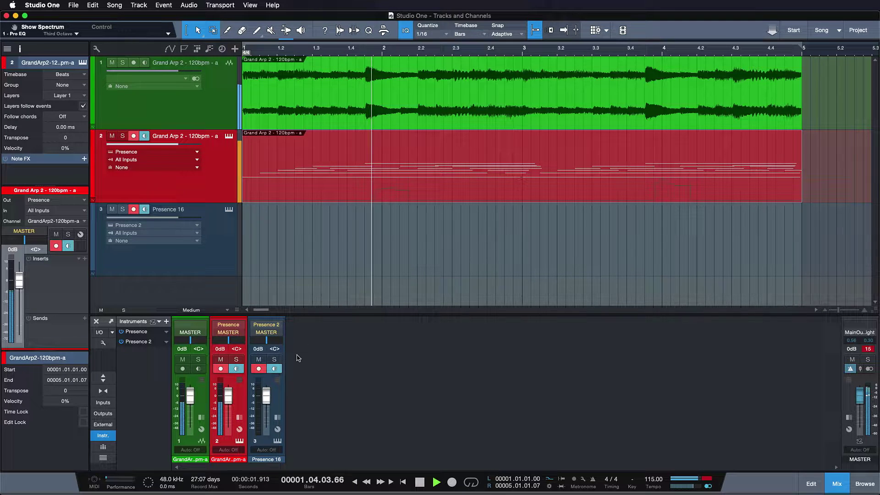
{"action": "key", "text": "space"}
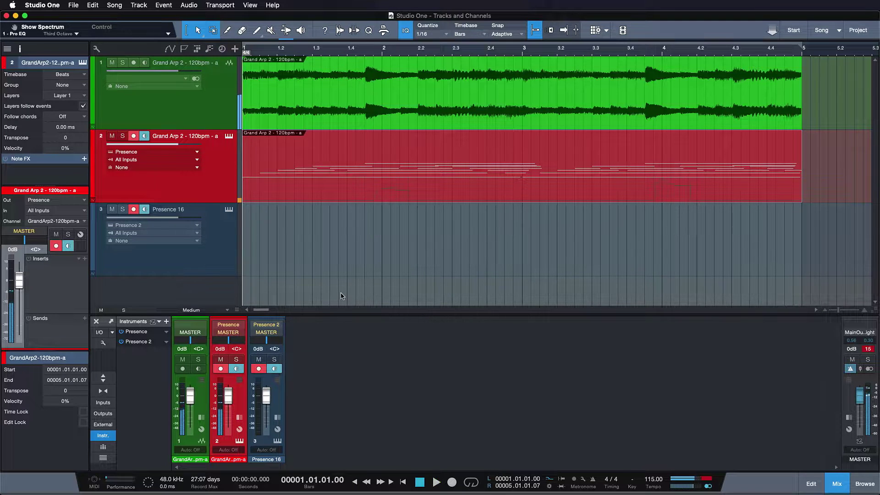
Draw two extra notes into the Grand Arp 2 arpeggio and reopen its notes after checking the mixer
{"action": "double_click", "coordinate": [315, 189]}
{"action": "left_click_drag", "start_coordinate": [272, 288], "coordinate": [382, 281]}
{"action": "left_click_drag", "start_coordinate": [439, 275], "coordinate": [484, 275]}
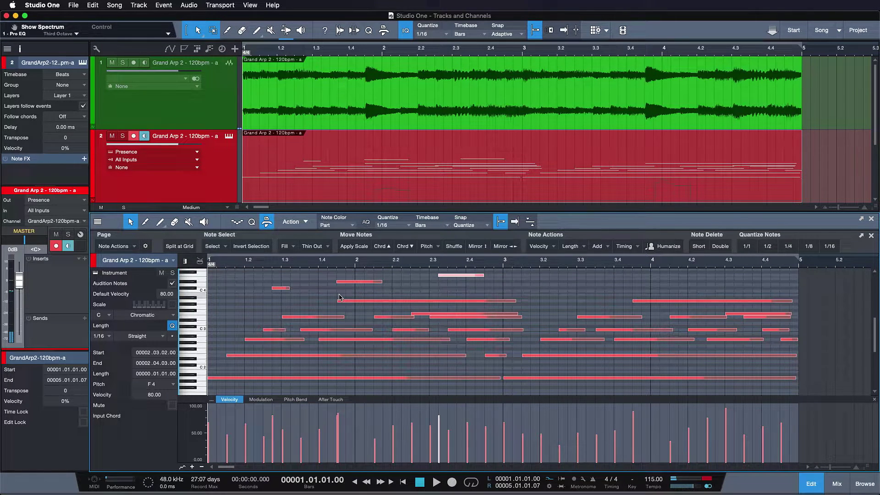
{"action": "key", "text": "F3"}
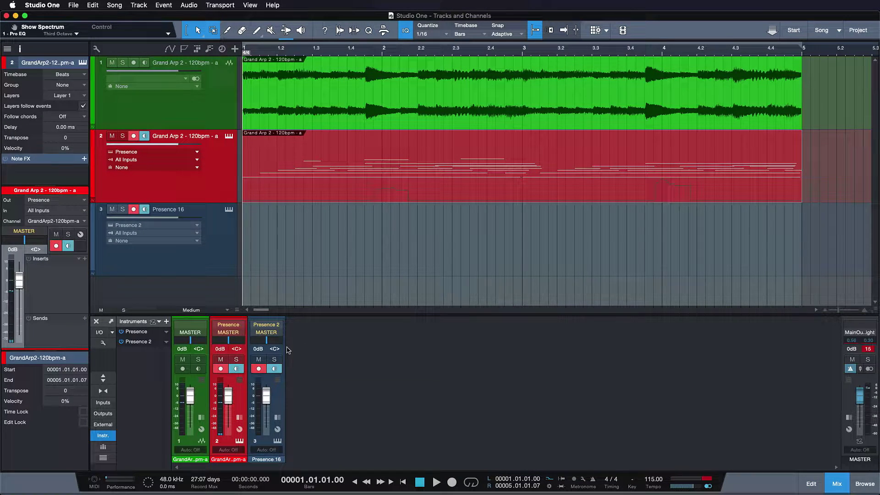
{"action": "double_click", "coordinate": [301, 197]}
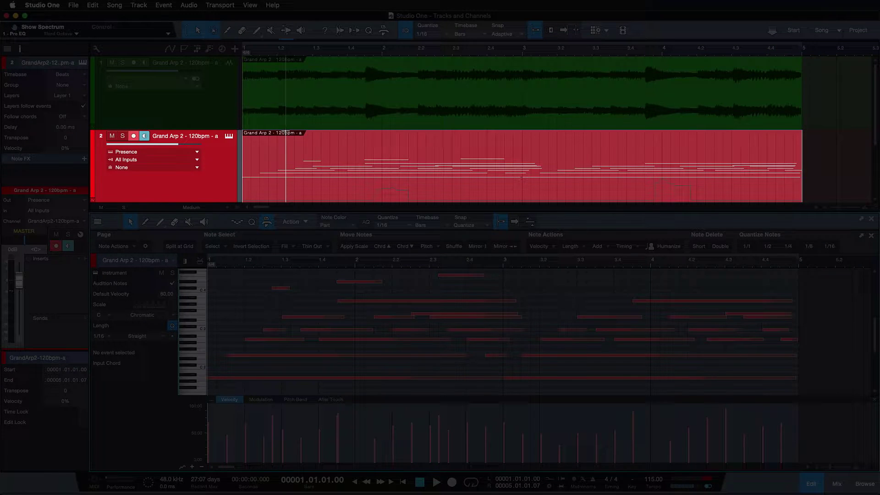
From the mixer, open the Presence instrument editor and audition a note on its keyboard
{"action": "key", "text": "F3"}
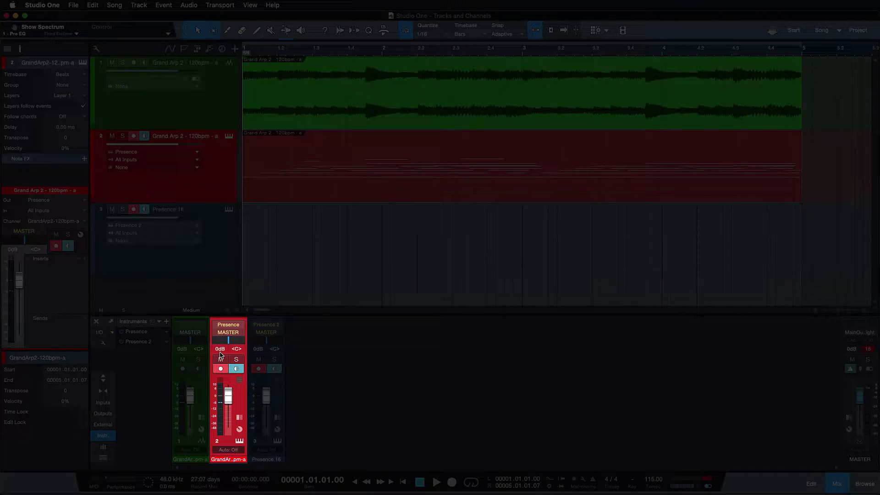
{"action": "left_click", "coordinate": [155, 334]}
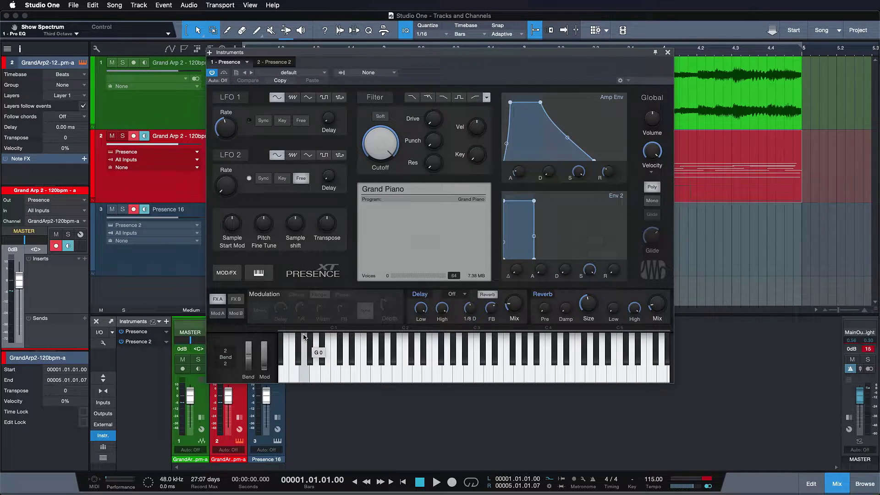
{"action": "left_click", "coordinate": [304, 337]}
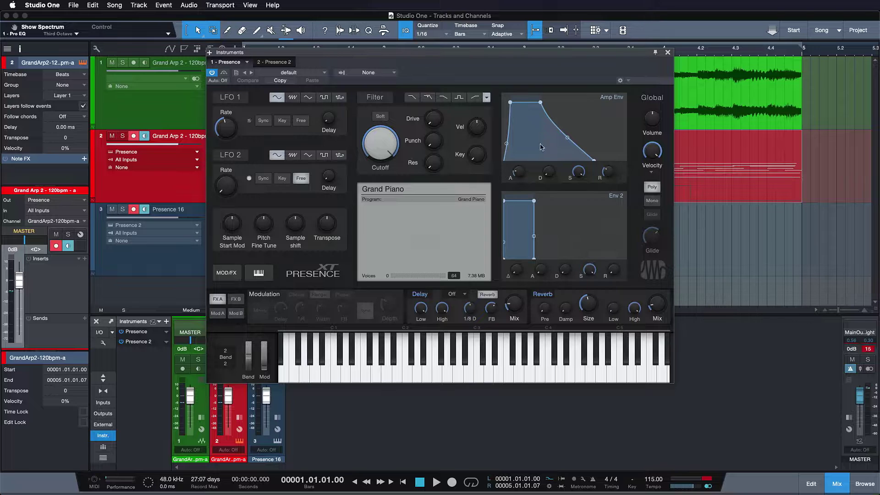
{"action": "left_click", "coordinate": [667, 54]}
Move the Grand Arp 2 part onto a new track, undo the move, and reopen its notes
{"action": "left_click_drag", "start_coordinate": [367, 199], "coordinate": [358, 289]}
{"action": "scroll", "coordinate": [184, 261], "scroll_direction": "down", "scroll_amount": 3}
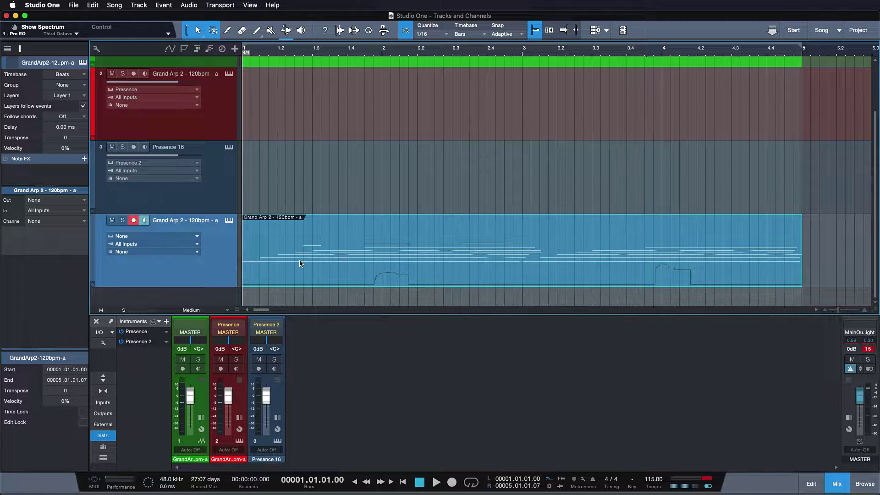
{"action": "scroll", "coordinate": [300, 263], "scroll_direction": "up", "scroll_amount": 3}
{"action": "key", "text": "super+z"}
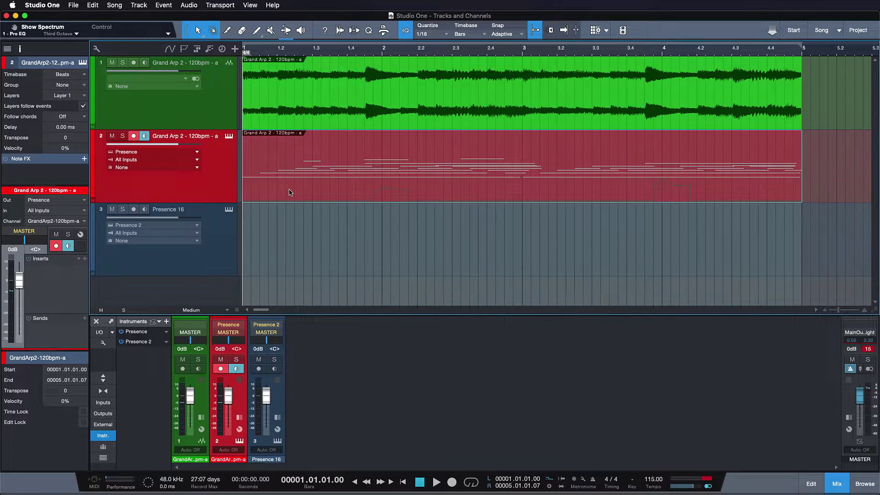
{"action": "double_click", "coordinate": [291, 192]}
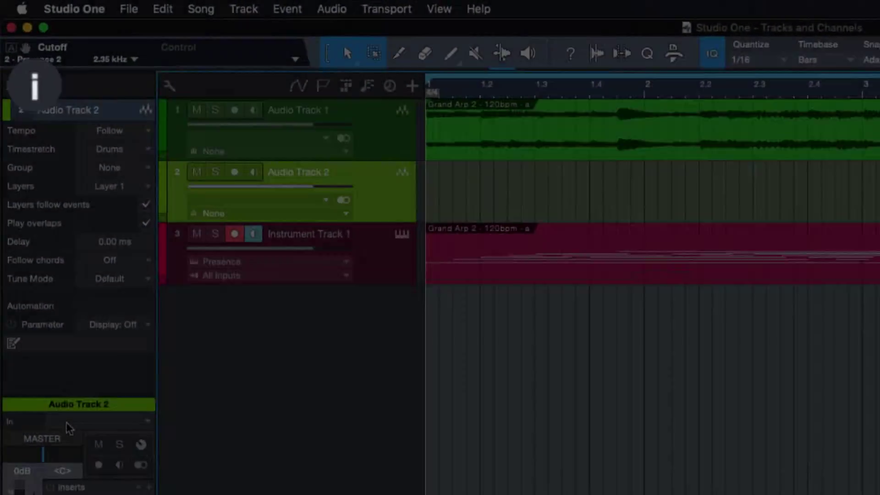
Inspect Audio Track 2's input list and Instrument Track 1's Output (Presence) and Channel lists without changes
{"action": "left_click", "coordinate": [40, 240]}
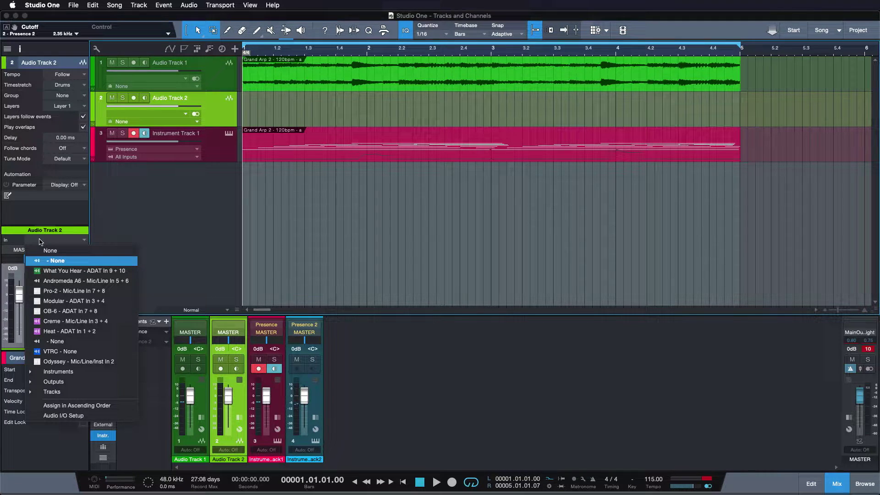
{"action": "left_click", "coordinate": [51, 239]}
{"action": "left_click", "coordinate": [220, 151]}
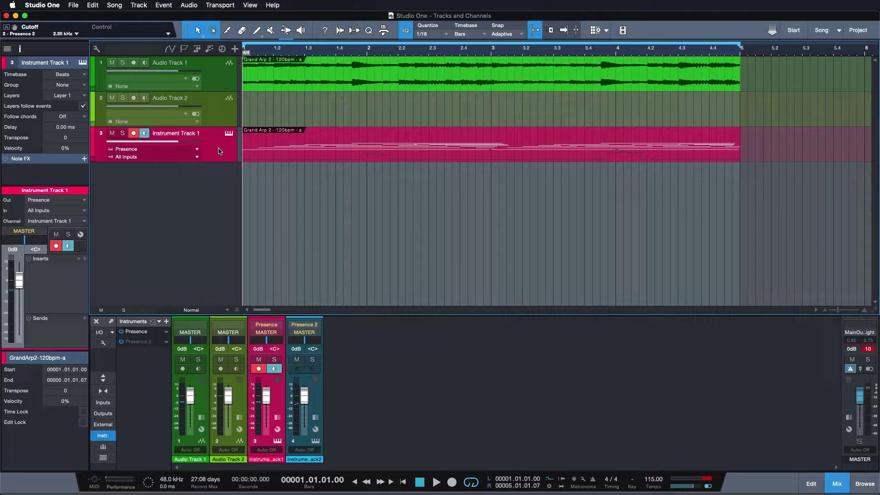
{"action": "left_click", "coordinate": [44, 204]}
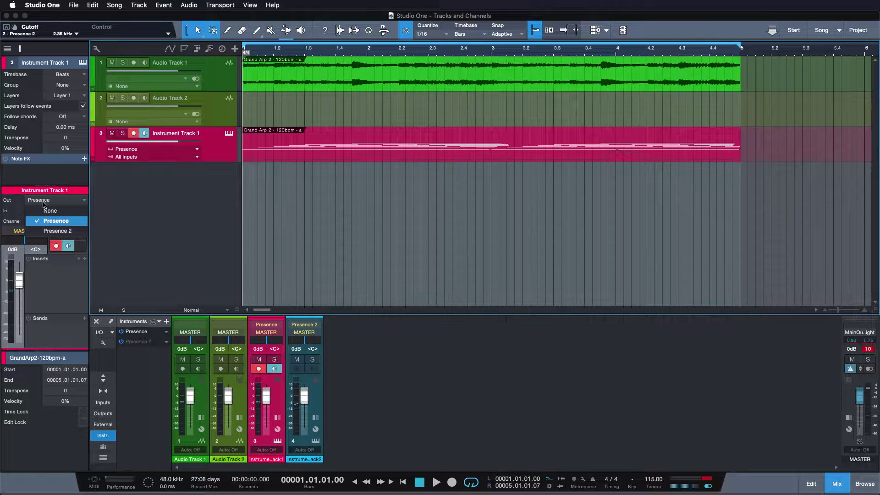
{"action": "left_click", "coordinate": [46, 223]}
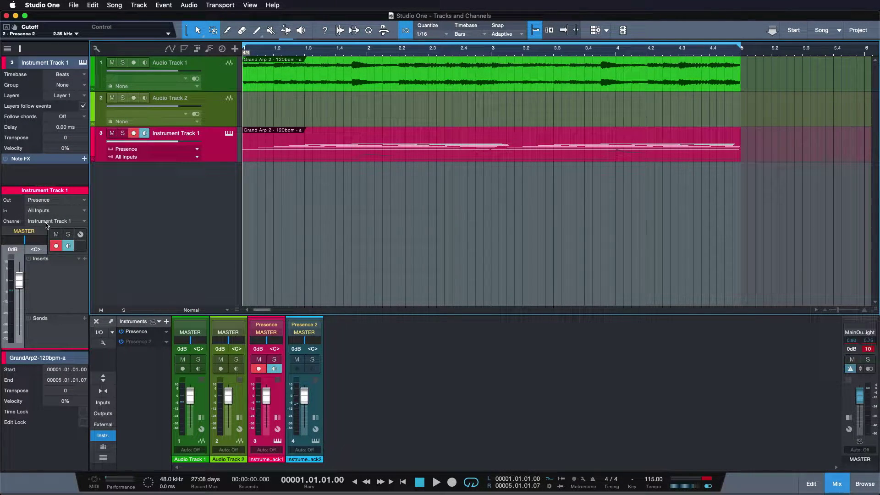
{"action": "left_click", "coordinate": [46, 222]}
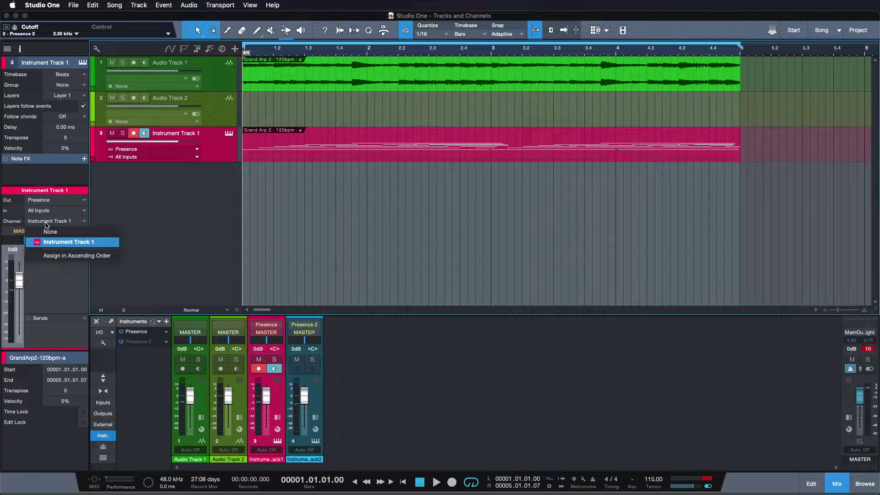
{"action": "left_click", "coordinate": [41, 224]}
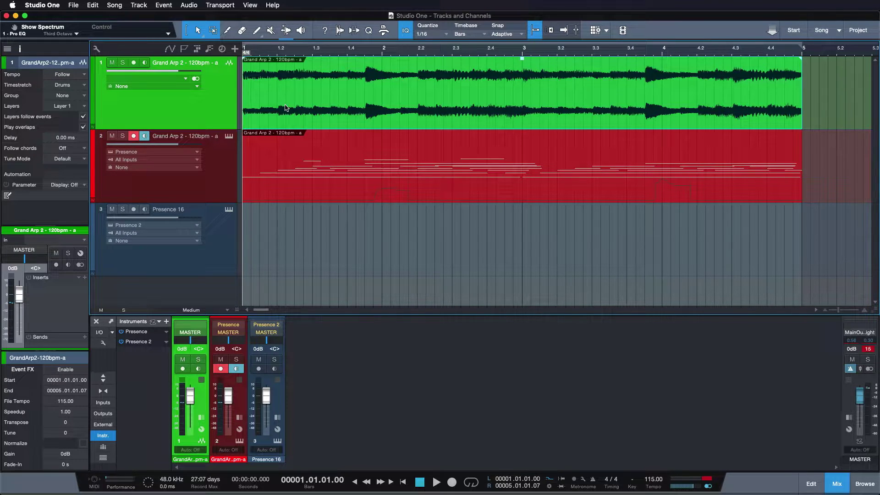
Add audio Track 4 with a copy of the Grand Arp 2 audio event, then add a Mai Tai instrument track
{"action": "key", "text": "shift+t"}
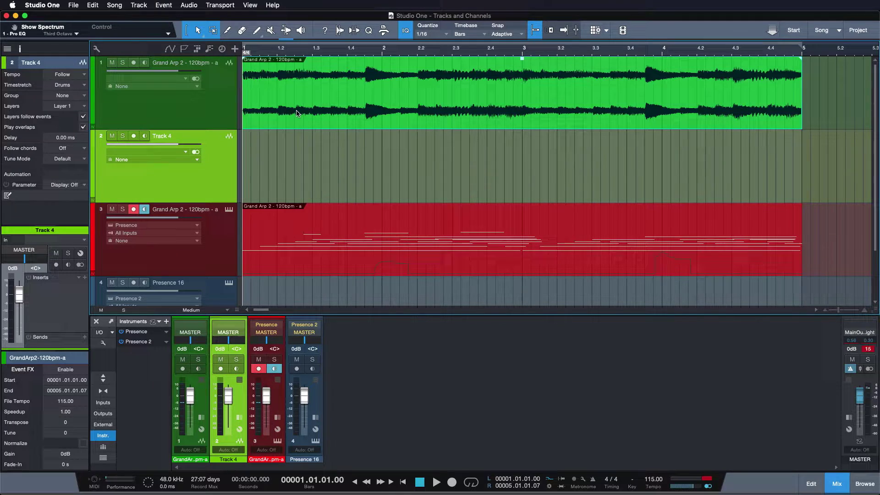
{"action": "left_click_drag", "start_coordinate": [297, 113], "coordinate": [297, 183]}
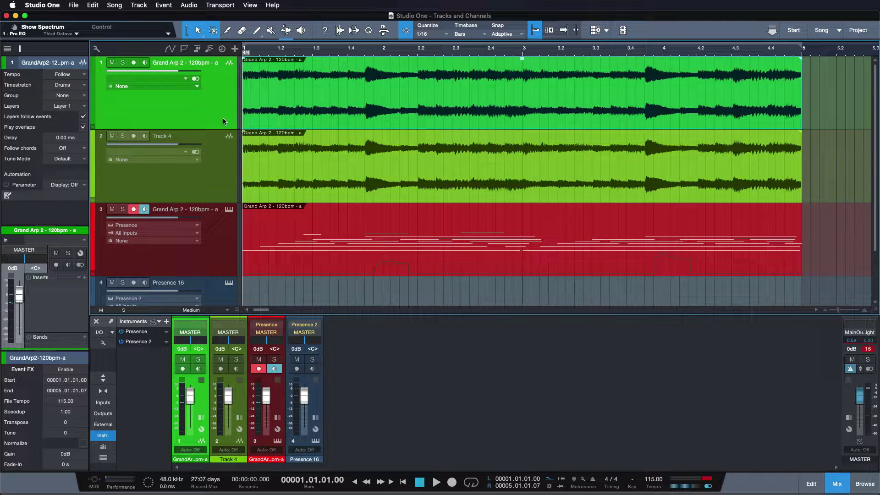
{"action": "left_click", "coordinate": [222, 89]}
{"action": "left_click", "coordinate": [214, 137]}
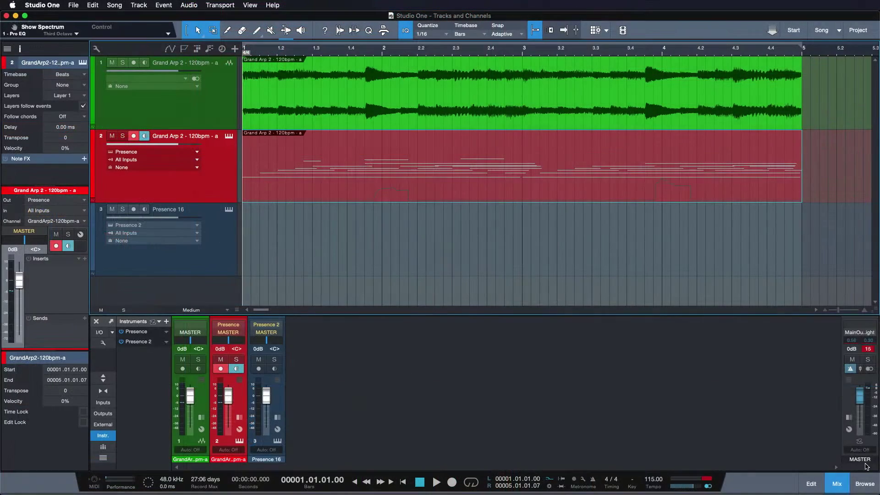
{"action": "left_click", "coordinate": [865, 482]}
{"action": "left_click_drag", "start_coordinate": [790, 241], "coordinate": [502, 281]}
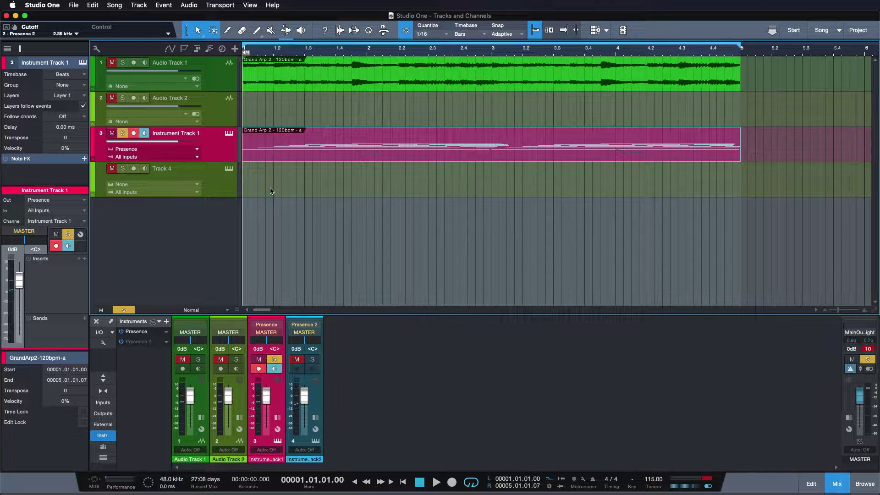
Try routing Instrument Track 1 to Presence 2 during playback, then restore Presence and clear its solo
{"action": "key", "text": "space"}
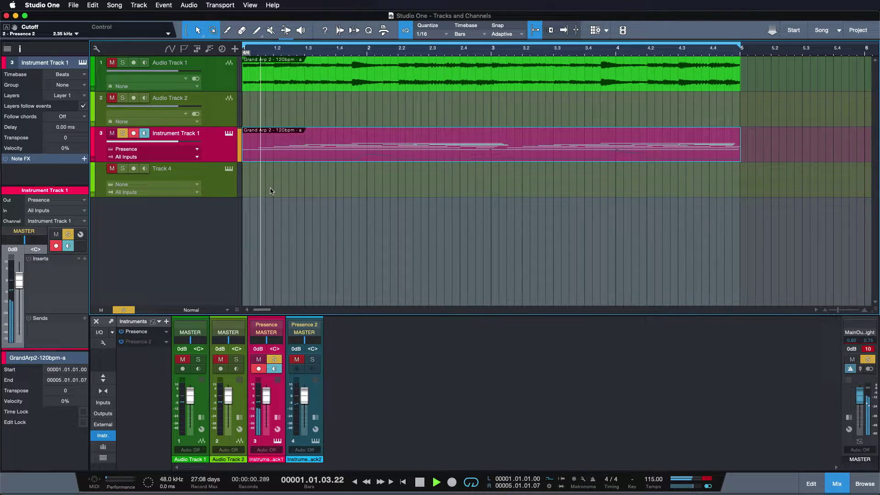
{"action": "left_click", "coordinate": [82, 200]}
{"action": "left_click", "coordinate": [71, 231]}
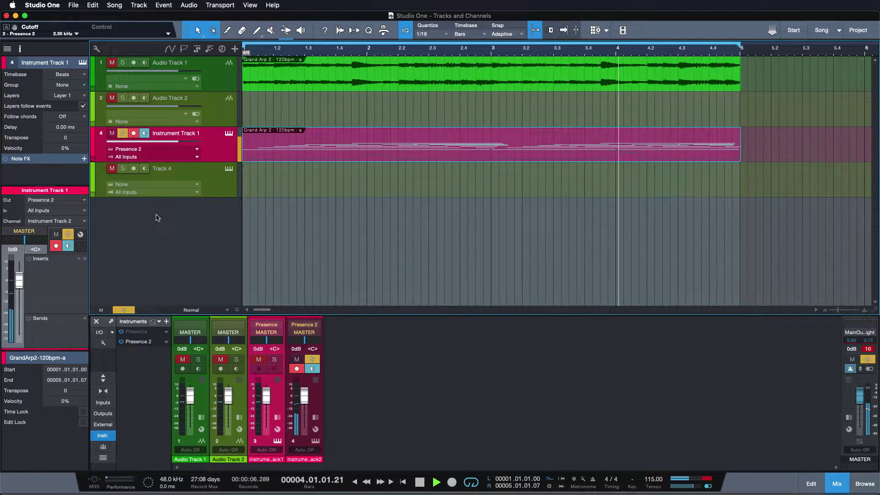
{"action": "left_click", "coordinate": [68, 201]}
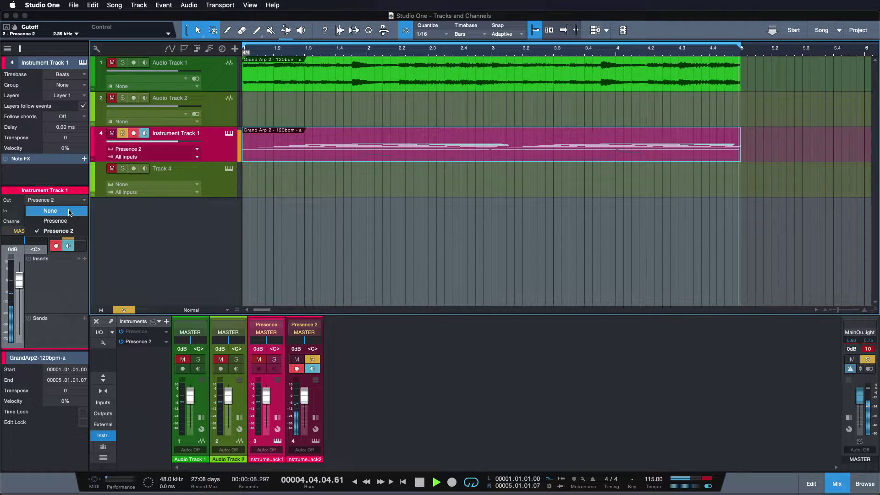
{"action": "left_click", "coordinate": [69, 221]}
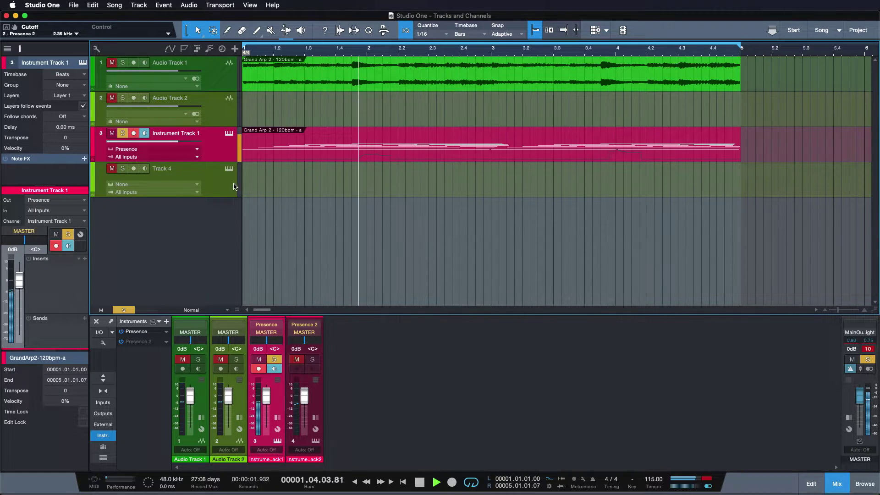
{"action": "left_click", "coordinate": [221, 177]}
{"action": "key", "text": "space"}
{"action": "left_click", "coordinate": [126, 169]}
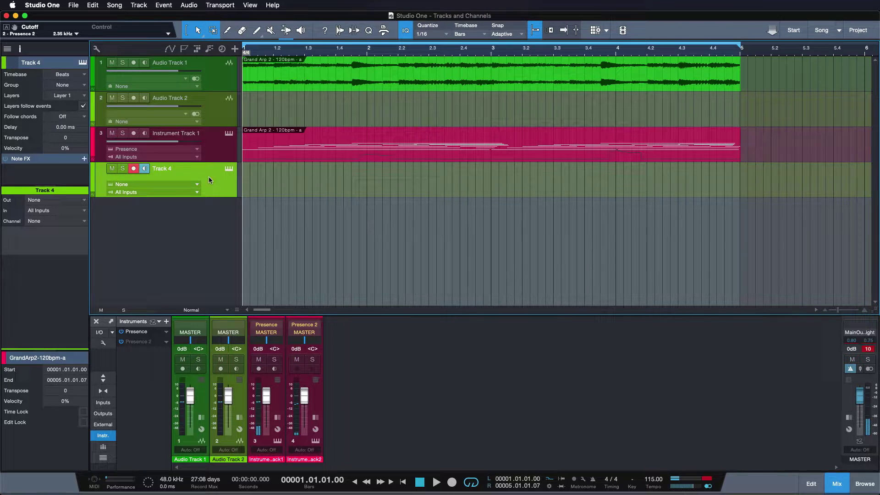
Route Track 4 to Presence 2, copy the Grand Arp 2 part onto it, and solo both tracks for playback
{"action": "left_click", "coordinate": [71, 200]}
{"action": "left_click", "coordinate": [72, 228]}
{"action": "left_click", "coordinate": [328, 153]}
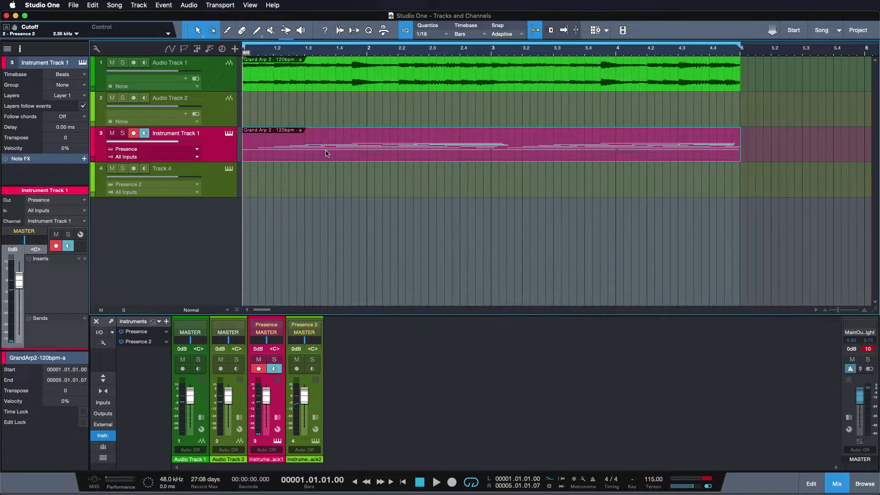
{"action": "left_click_drag", "start_coordinate": [327, 153], "coordinate": [334, 187]}
{"action": "key", "text": "space"}
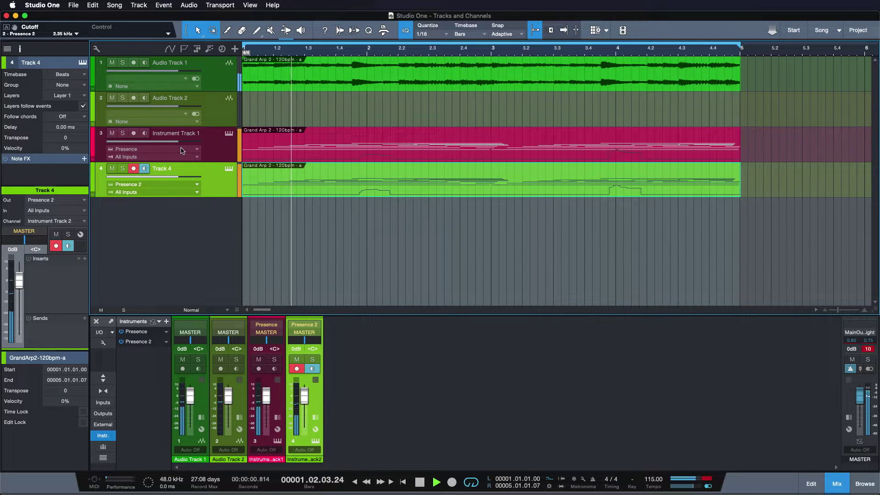
{"action": "key", "text": "s"}
{"action": "key", "text": "space"}
{"action": "key", "text": "space"}
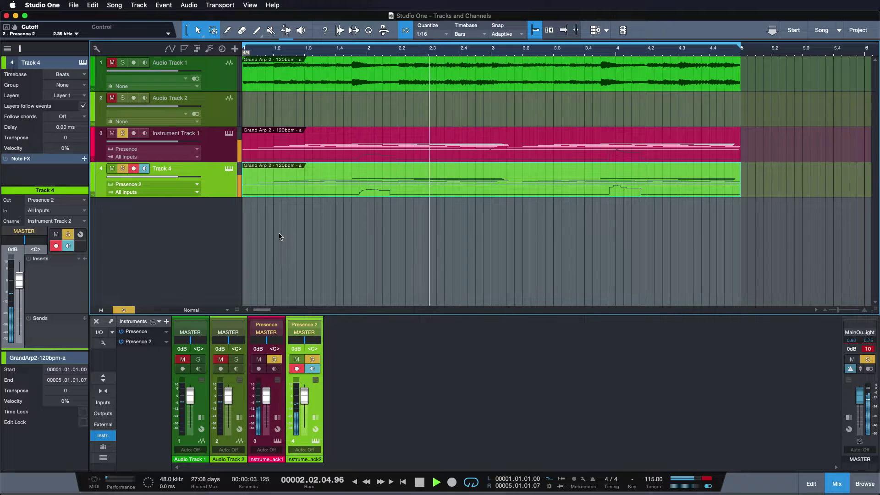
{"action": "key", "text": "space"}
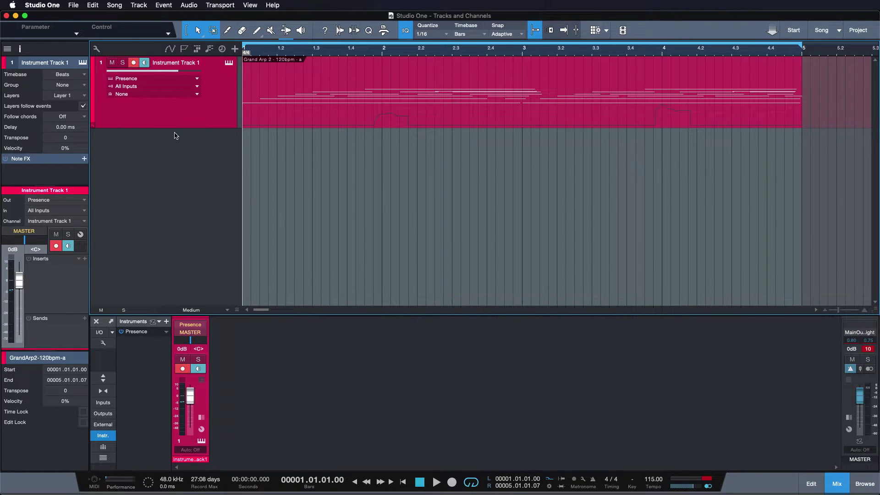
Add instrument Track 2 with its output set to Presence and start playback
{"action": "right_click", "coordinate": [182, 139]}
{"action": "left_click", "coordinate": [211, 177]}
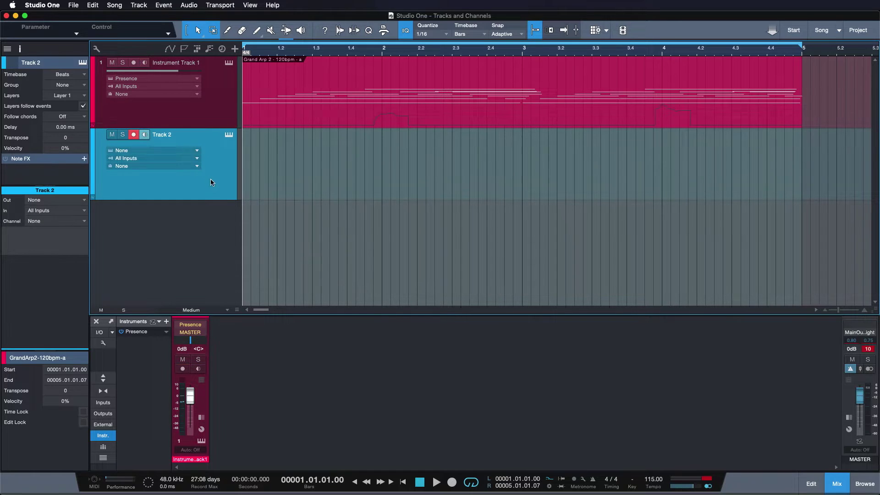
{"action": "left_click", "coordinate": [59, 201]}
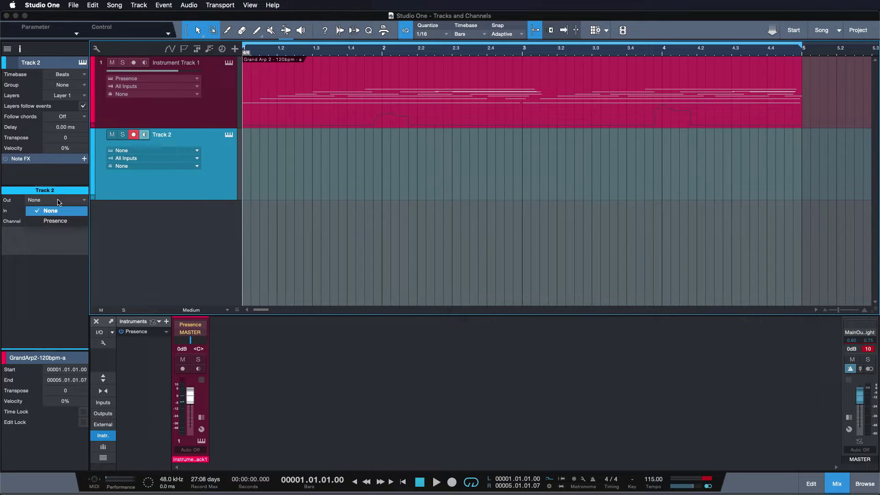
{"action": "left_click", "coordinate": [67, 223]}
{"action": "key", "text": "space"}
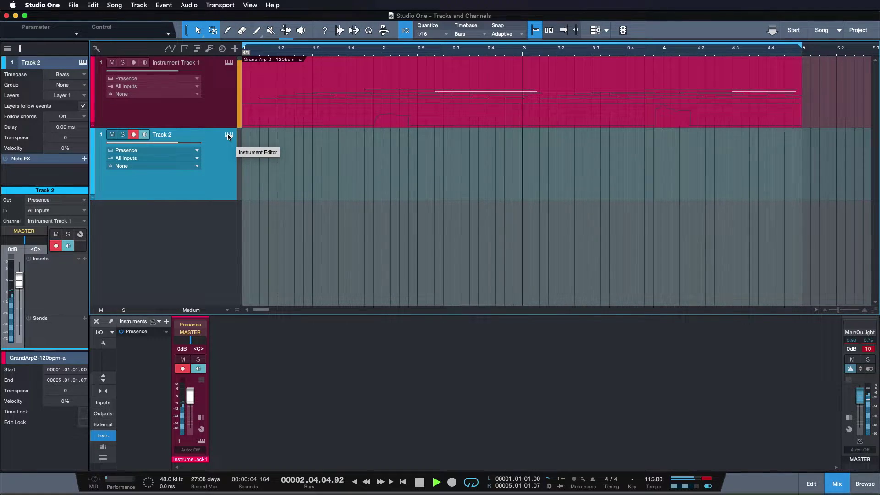
Load the Organ > Organ 16 Odd preset on the Presence instrument and play back to hear it
{"action": "key", "text": "space"}
{"action": "left_click", "coordinate": [229, 136]}
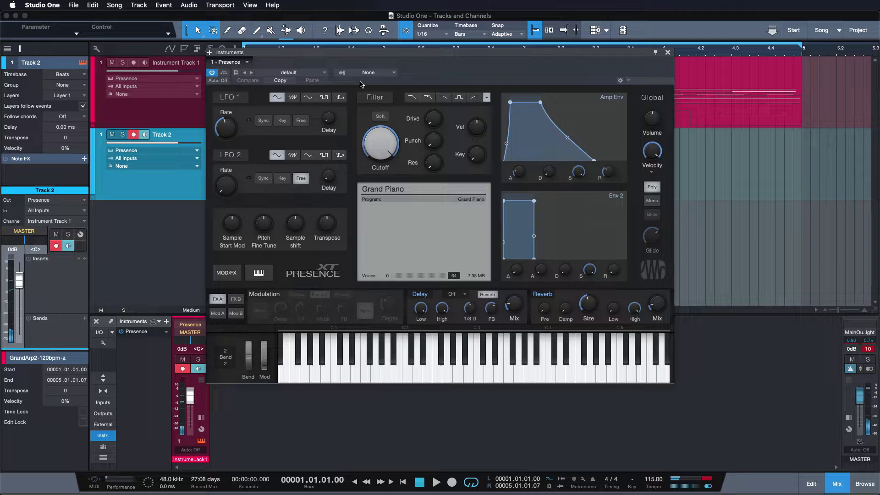
{"action": "left_click", "coordinate": [323, 73]}
{"action": "left_click", "coordinate": [296, 134]}
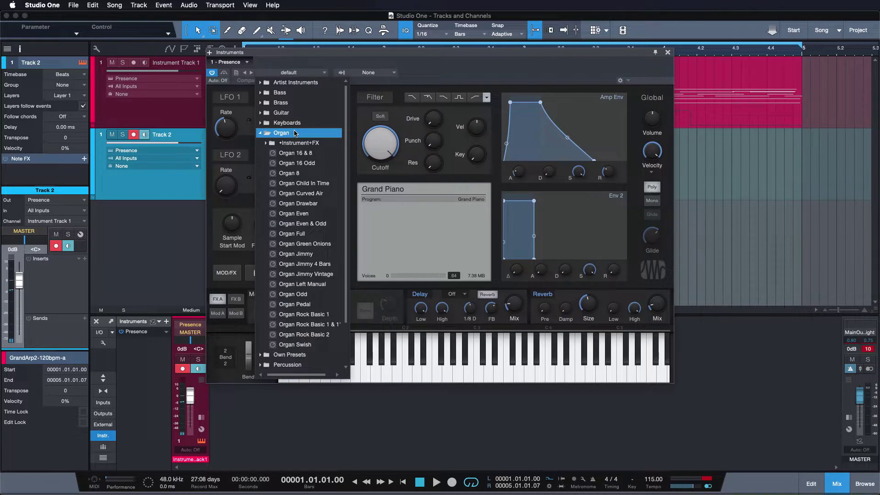
{"action": "left_click", "coordinate": [297, 163]}
{"action": "left_click", "coordinate": [673, 60]}
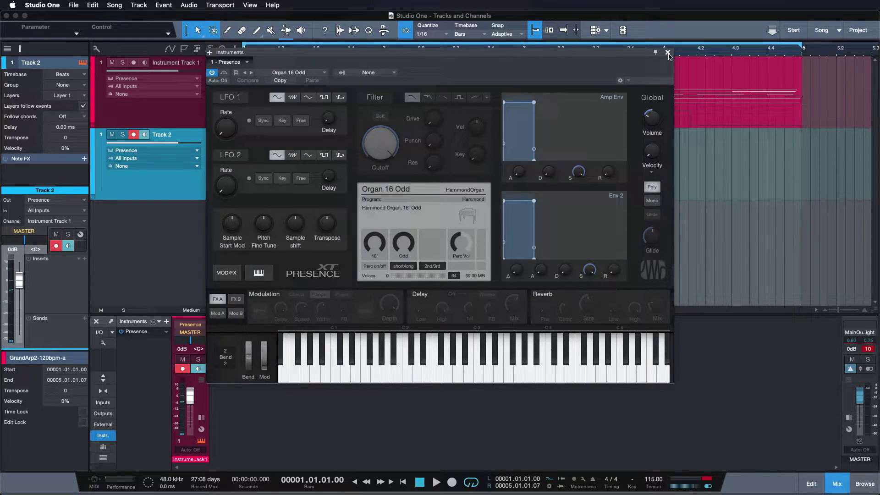
{"action": "left_click", "coordinate": [668, 53]}
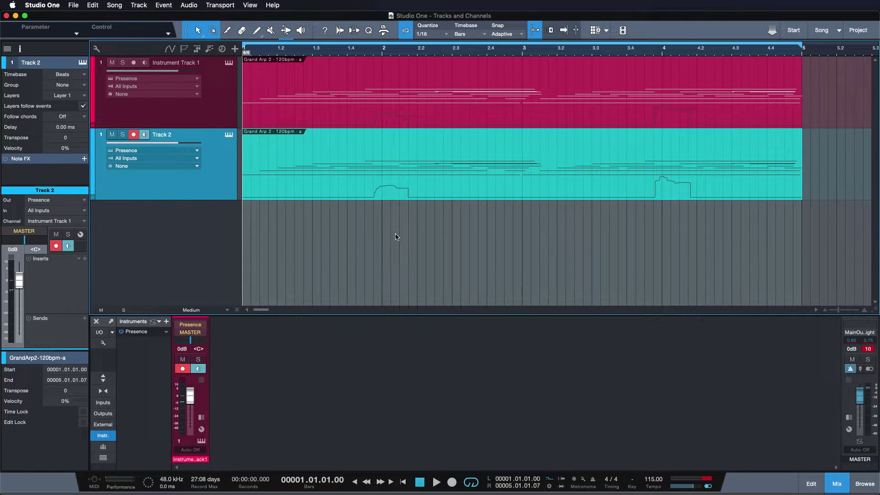
{"action": "key", "text": "space"}
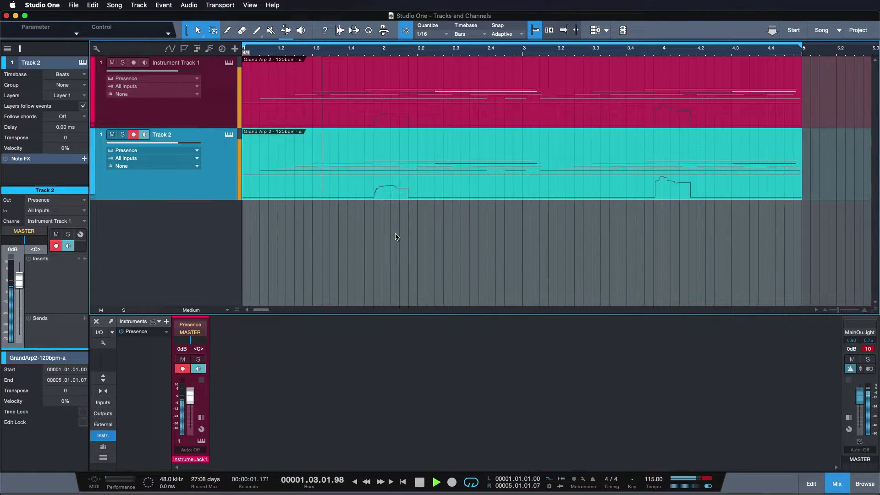
{"action": "key", "text": "space"}
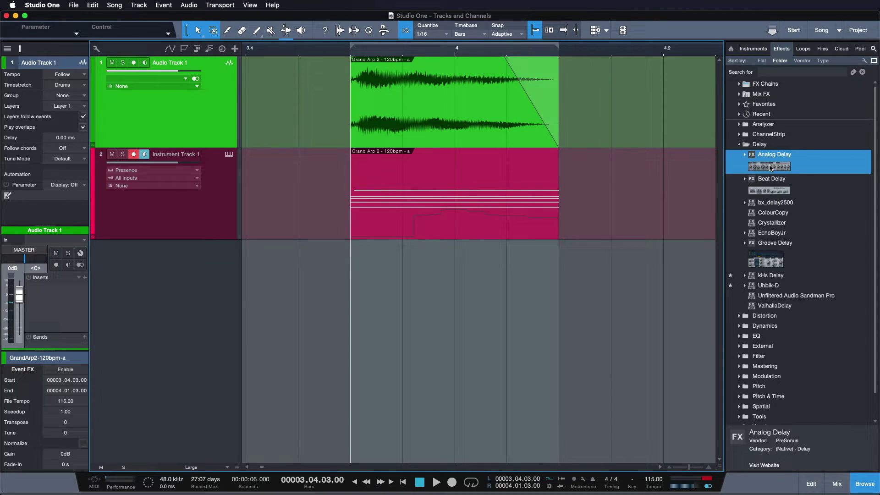
Try adding Analog Delay to the Grand Arp 2 audio event and to the MIDI event
{"action": "left_click_drag", "start_coordinate": [771, 169], "coordinate": [448, 105]}
{"action": "left_click", "coordinate": [187, 224]}
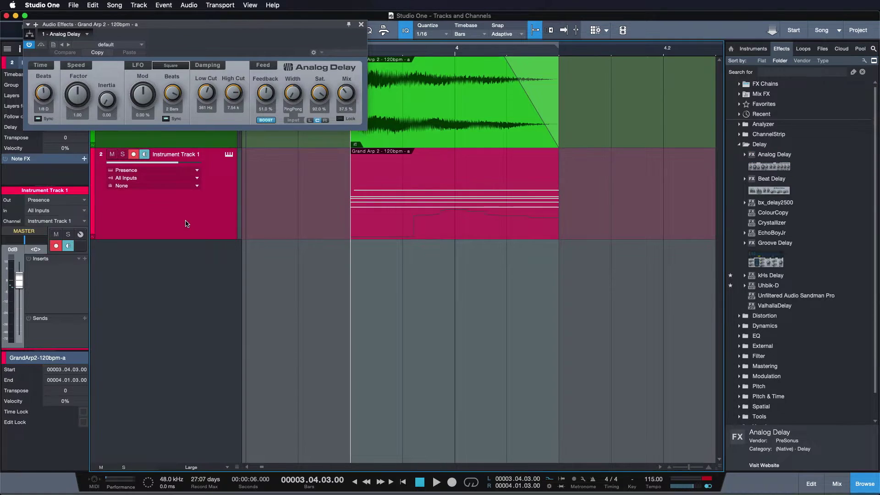
{"action": "left_click", "coordinate": [448, 212]}
{"action": "left_click", "coordinate": [777, 164]}
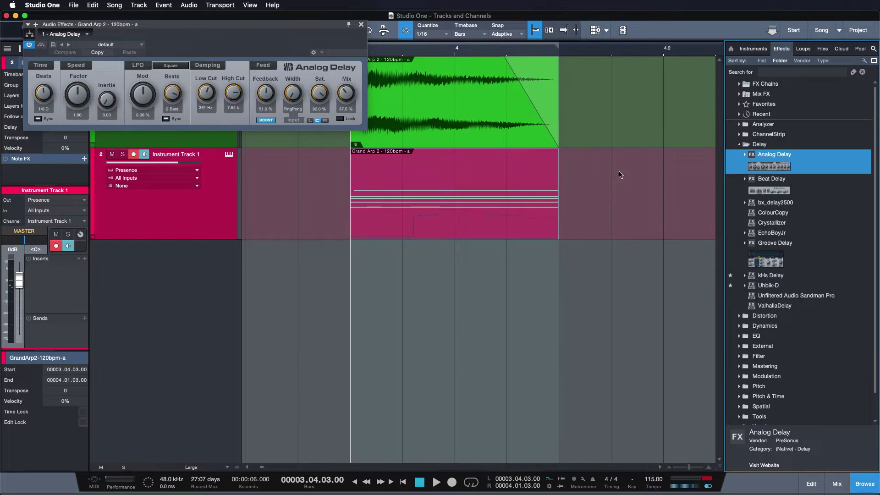
{"action": "left_click_drag", "start_coordinate": [620, 174], "coordinate": [472, 191]}
{"action": "left_click_drag", "start_coordinate": [789, 169], "coordinate": [443, 217]}
Add Analog Delay to the audio event, close the Event FX window, and select the MIDI event on track 2
{"action": "left_click_drag", "start_coordinate": [750, 163], "coordinate": [469, 174]}
{"action": "left_click", "coordinate": [362, 24]}
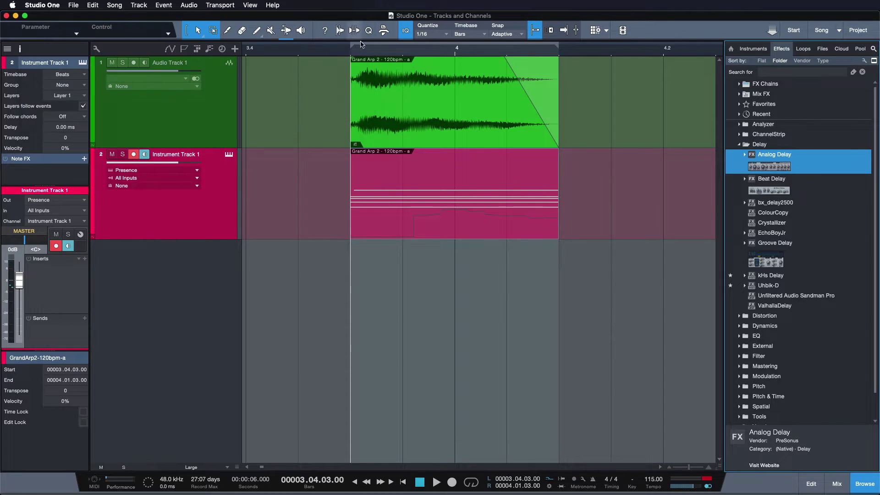
{"action": "left_click_drag", "start_coordinate": [298, 219], "coordinate": [275, 214]}
Drop Analog Delay onto Instrument Track 1's header as a channel insert
{"action": "left_click_drag", "start_coordinate": [788, 163], "coordinate": [257, 202]}
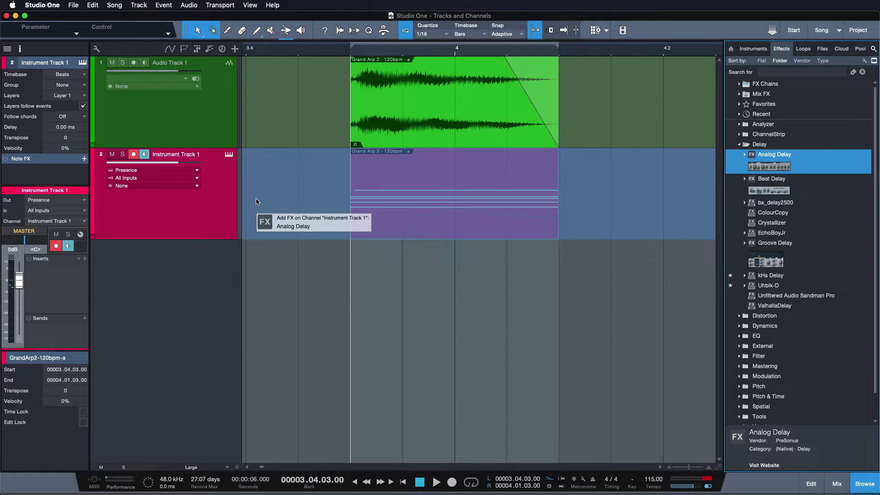
{"action": "left_click_drag", "start_coordinate": [257, 201], "coordinate": [256, 201]}
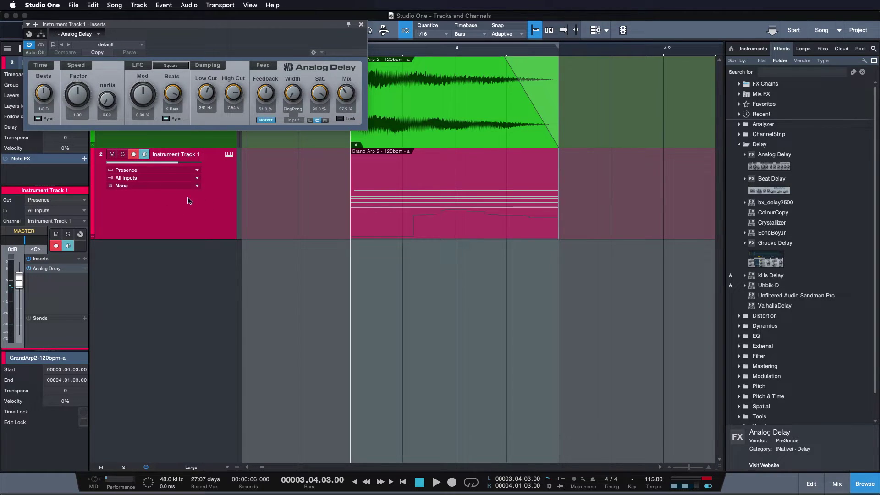
In the mixer, show Instrument Track 1's inserts, set its output to None, delete the track, then undo
{"action": "left_click", "coordinate": [839, 482]}
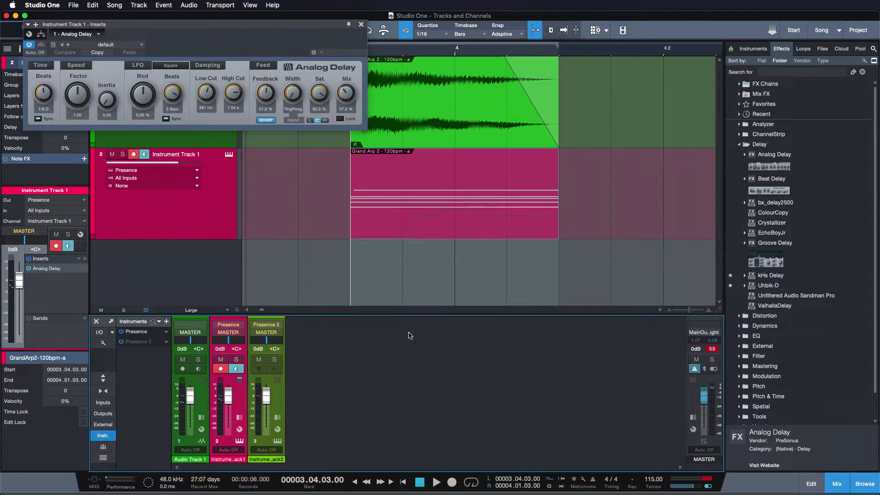
{"action": "left_click", "coordinate": [246, 397]}
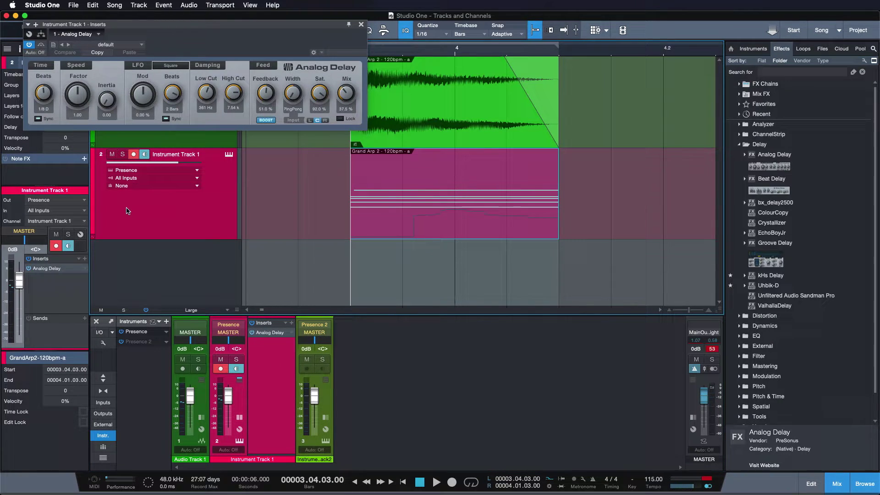
{"action": "left_click", "coordinate": [63, 202]}
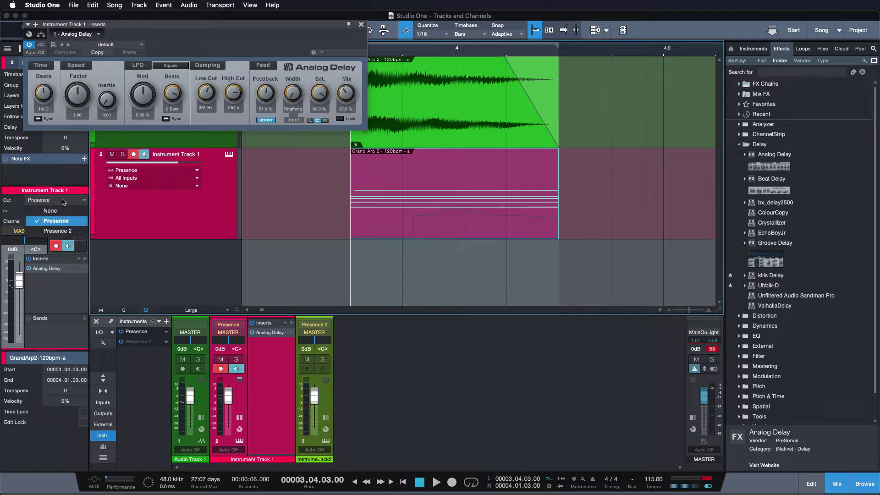
{"action": "left_click", "coordinate": [57, 210]}
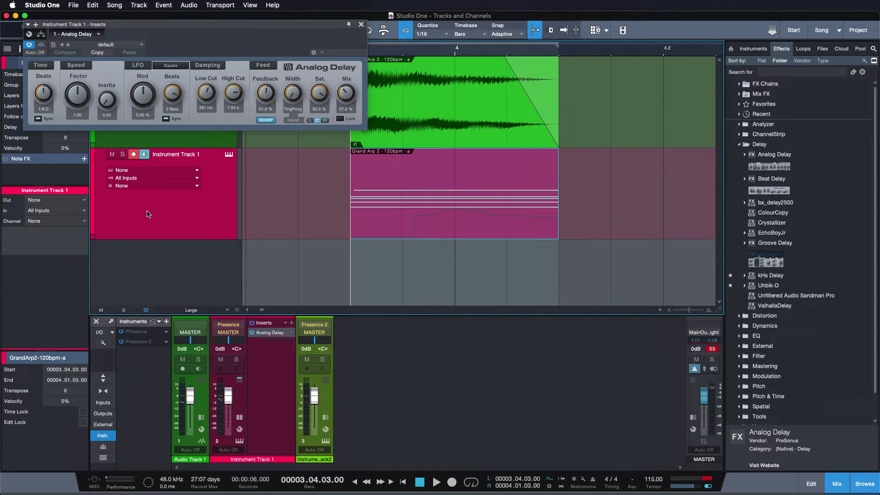
{"action": "key", "text": "Delete"}
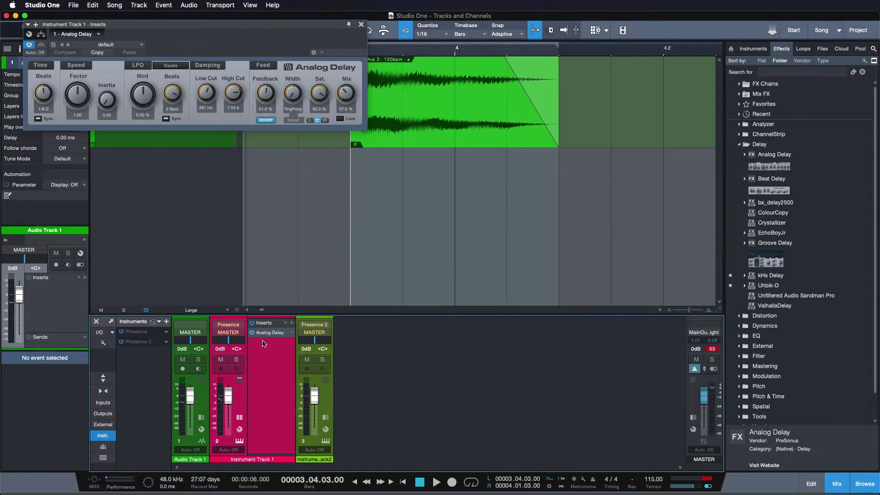
{"action": "key", "text": "super+z"}
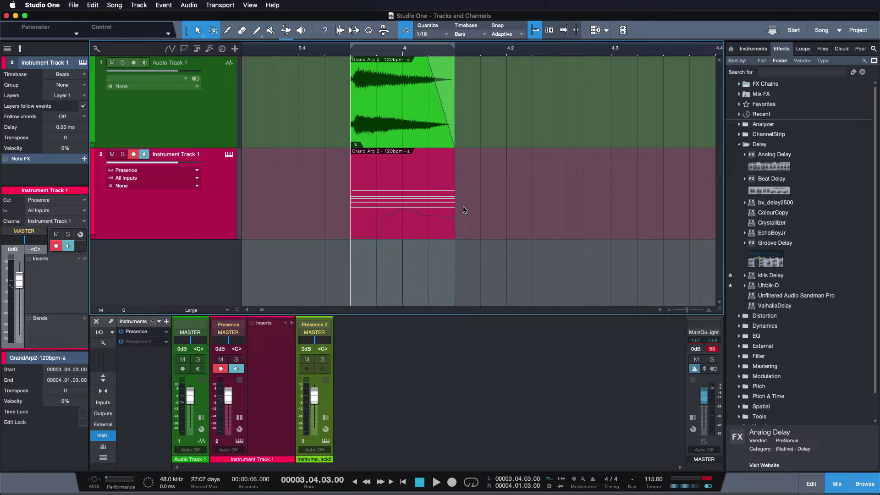
Replace Audio Track 1's old event with a rendered Grand Arp MIDI part and add Analog Delay
{"action": "left_click_drag", "start_coordinate": [502, 139], "coordinate": [249, 135]}
{"action": "key", "text": "Delete"}
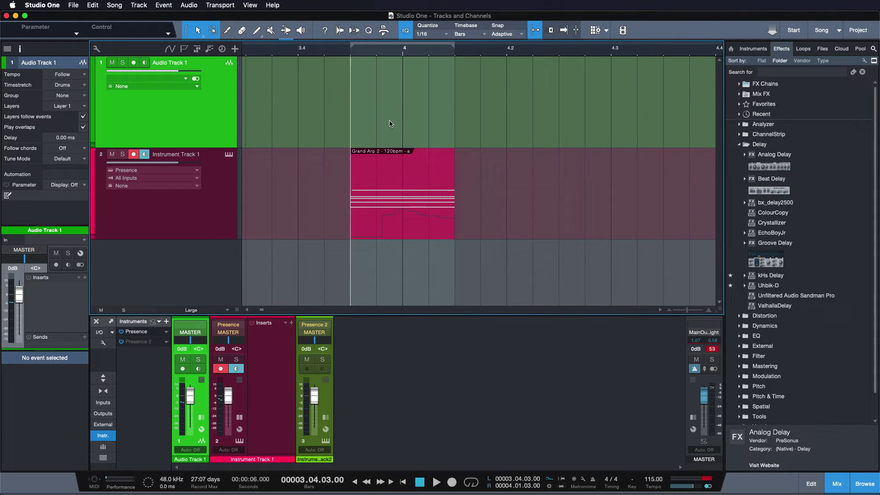
{"action": "left_click_drag", "start_coordinate": [416, 230], "coordinate": [400, 136]}
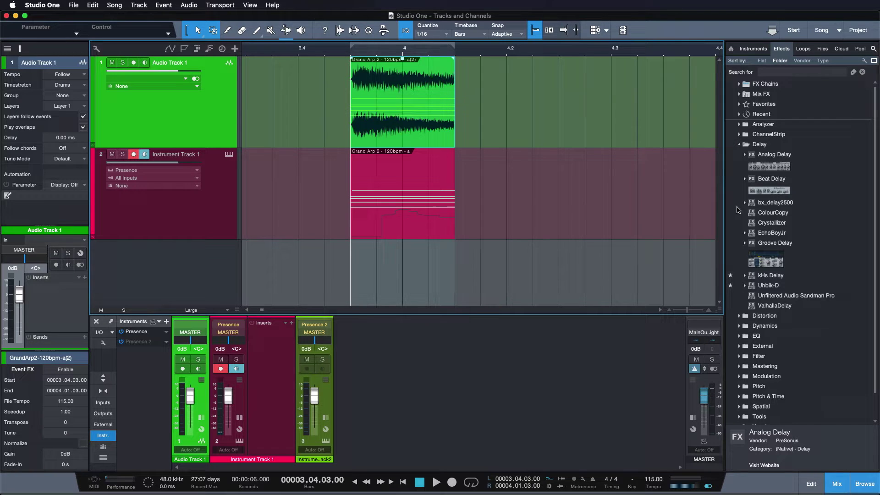
{"action": "left_click_drag", "start_coordinate": [761, 158], "coordinate": [443, 111]}
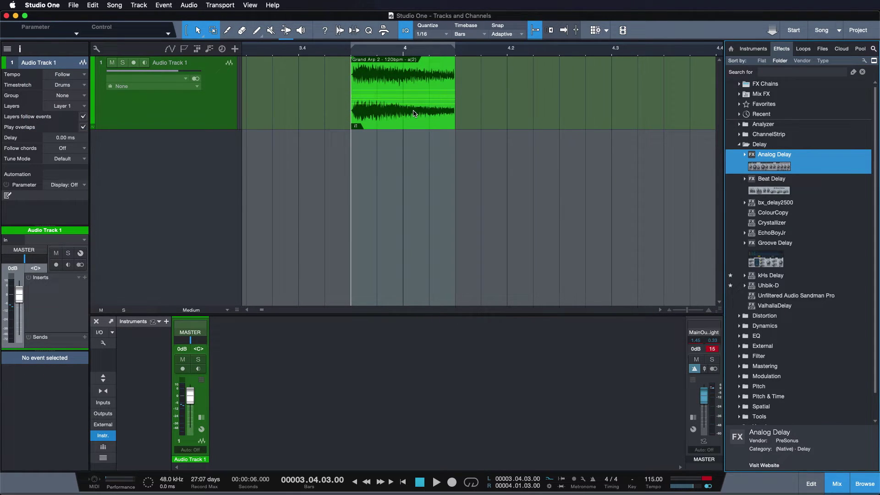
Add a Mai Tai instrument track and convert the Grand Arp audio to MIDI on it
{"action": "left_click", "coordinate": [761, 51]}
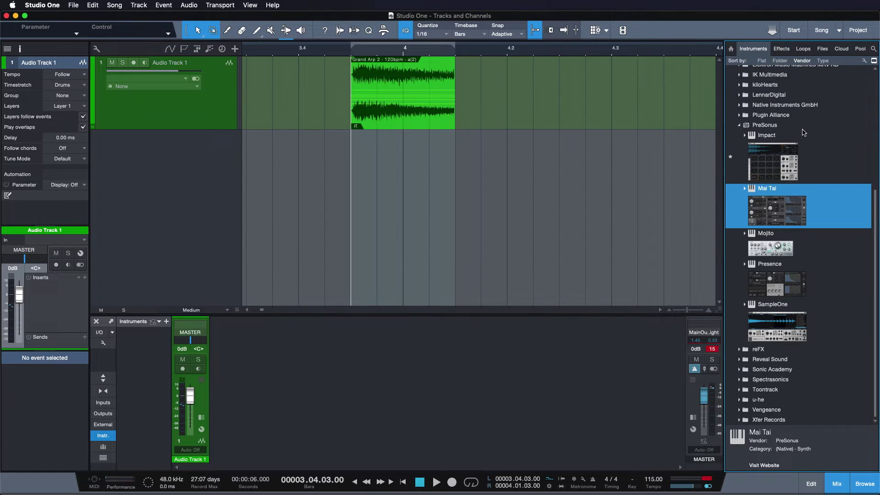
{"action": "left_click_drag", "start_coordinate": [804, 200], "coordinate": [562, 181]}
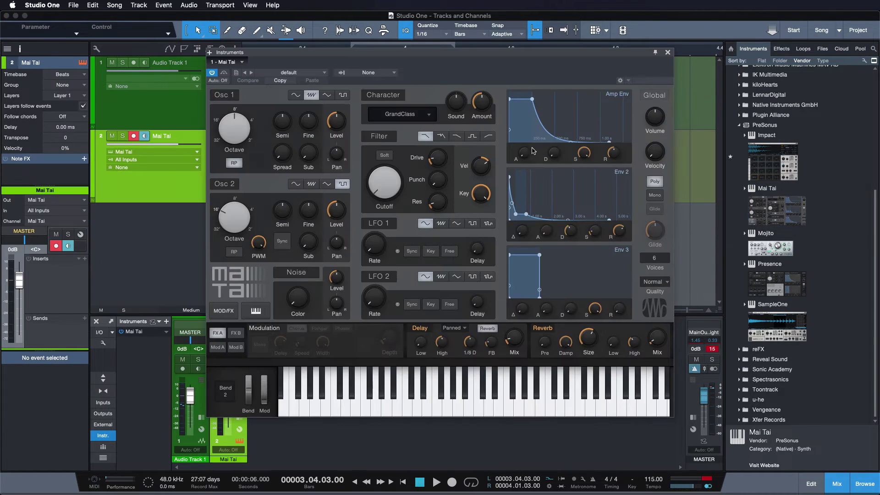
{"action": "left_click", "coordinate": [670, 50]}
{"action": "left_click_drag", "start_coordinate": [392, 102], "coordinate": [390, 180]}
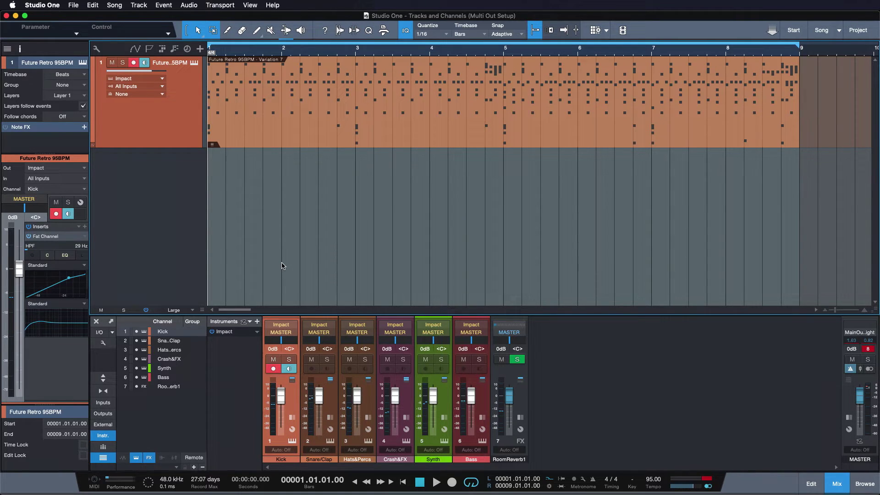
Open the Impact XT editor and review its output assignment list
{"action": "left_click", "coordinate": [235, 332]}
{"action": "left_click", "coordinate": [159, 45]}
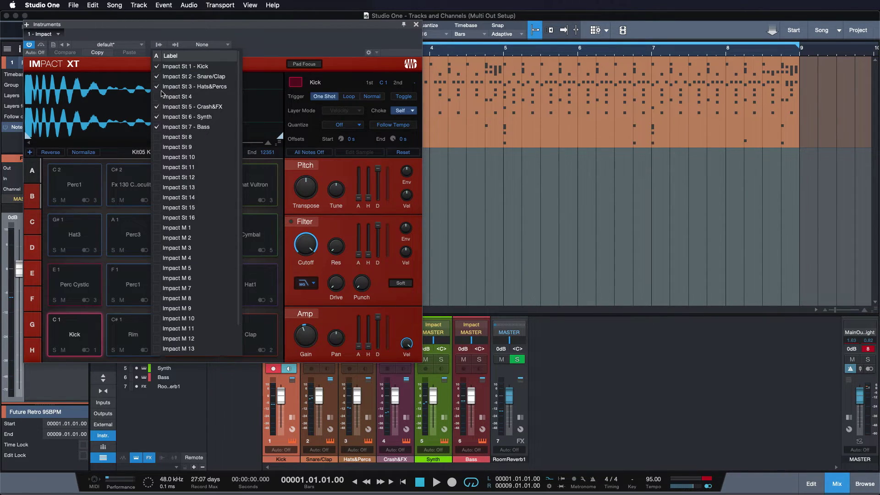
{"action": "left_click", "coordinate": [238, 96]}
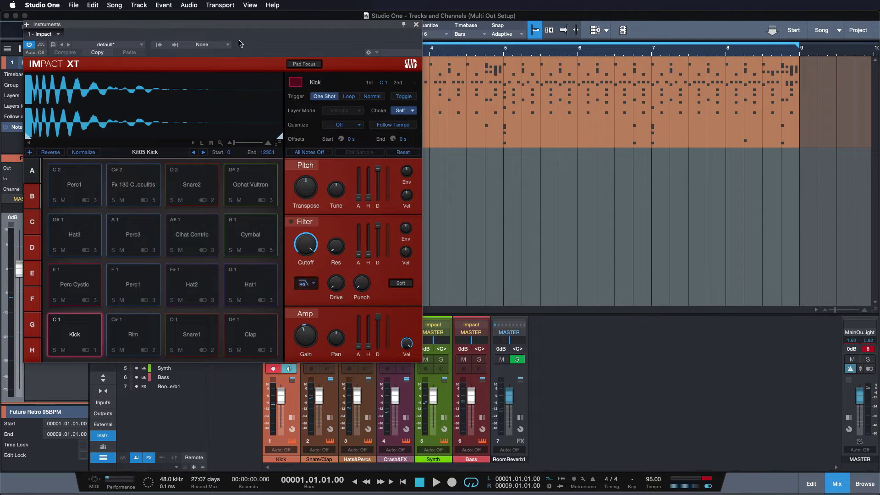
{"action": "left_click_drag", "start_coordinate": [243, 25], "coordinate": [250, 10]}
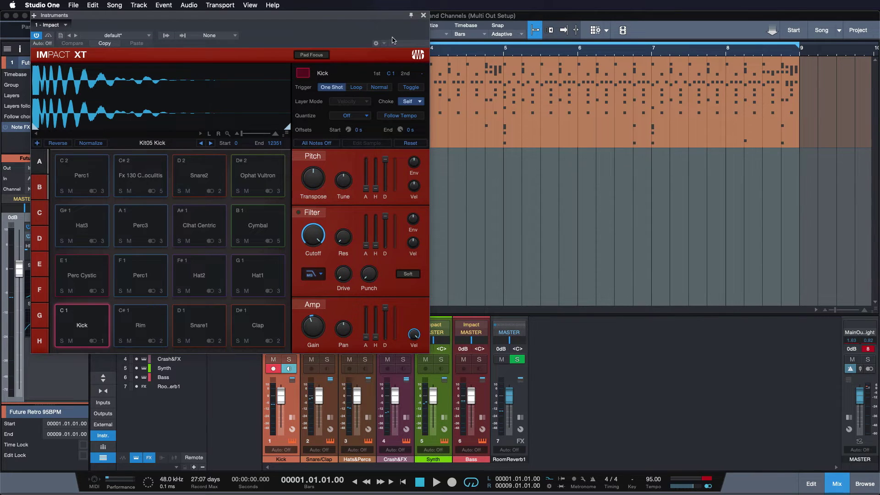
Audition the Kick, Rim, Snare1, Clap, Hat2 and Perc1 pads in Impact XT
{"action": "left_click", "coordinate": [76, 317]}
{"action": "left_click", "coordinate": [132, 315]}
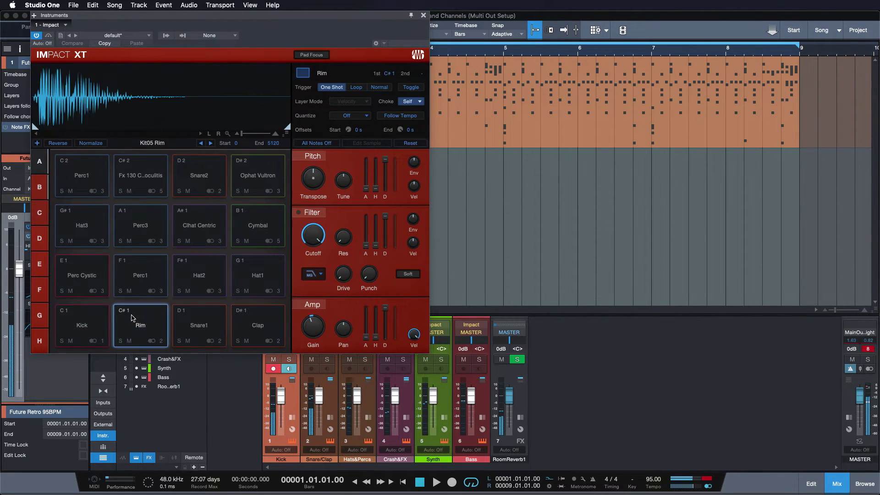
{"action": "left_click", "coordinate": [197, 315]}
{"action": "left_click", "coordinate": [257, 316]}
{"action": "left_click", "coordinate": [199, 275]}
{"action": "left_click", "coordinate": [141, 275]}
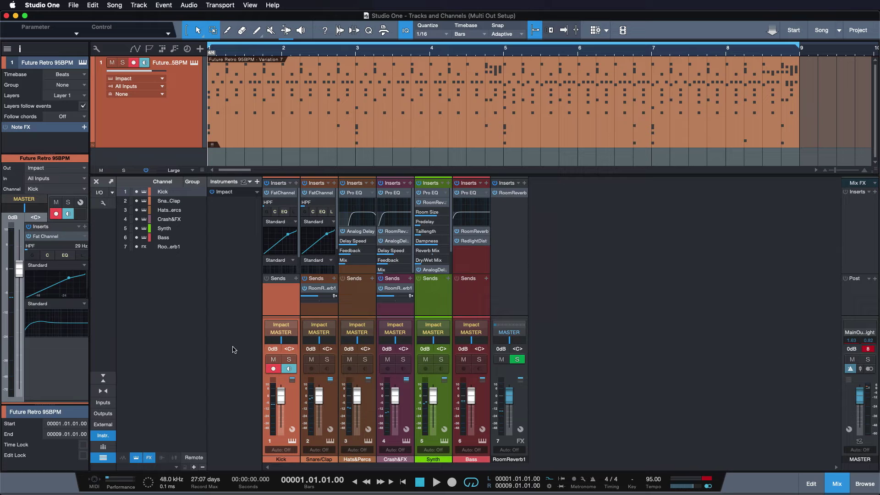
Hide the mixer console and select the Future Retro 95BPM event
{"action": "left_click", "coordinate": [836, 485]}
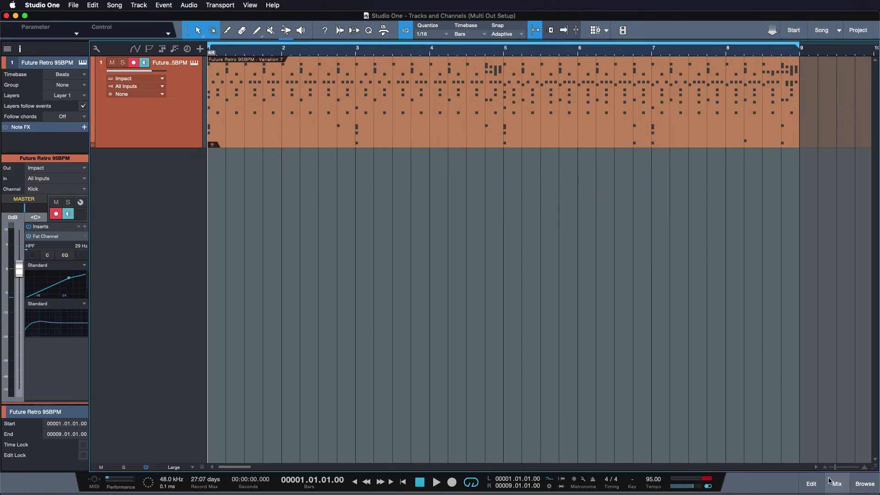
{"action": "left_click", "coordinate": [356, 117]}
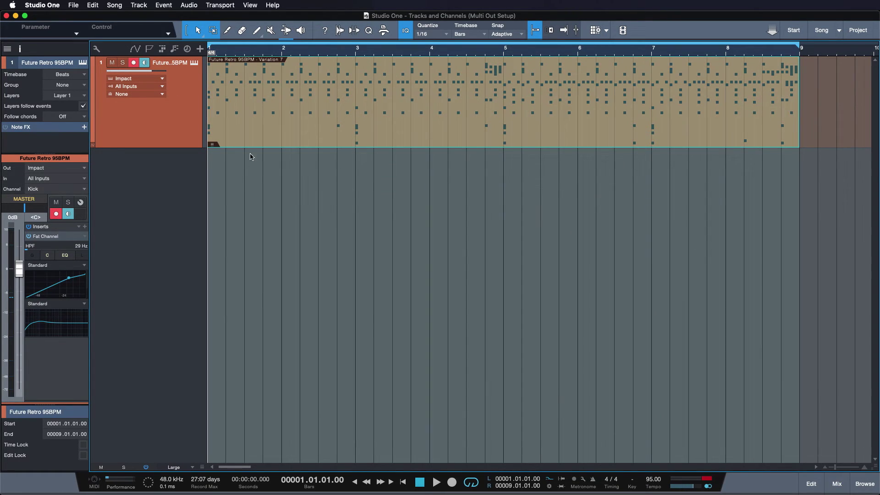